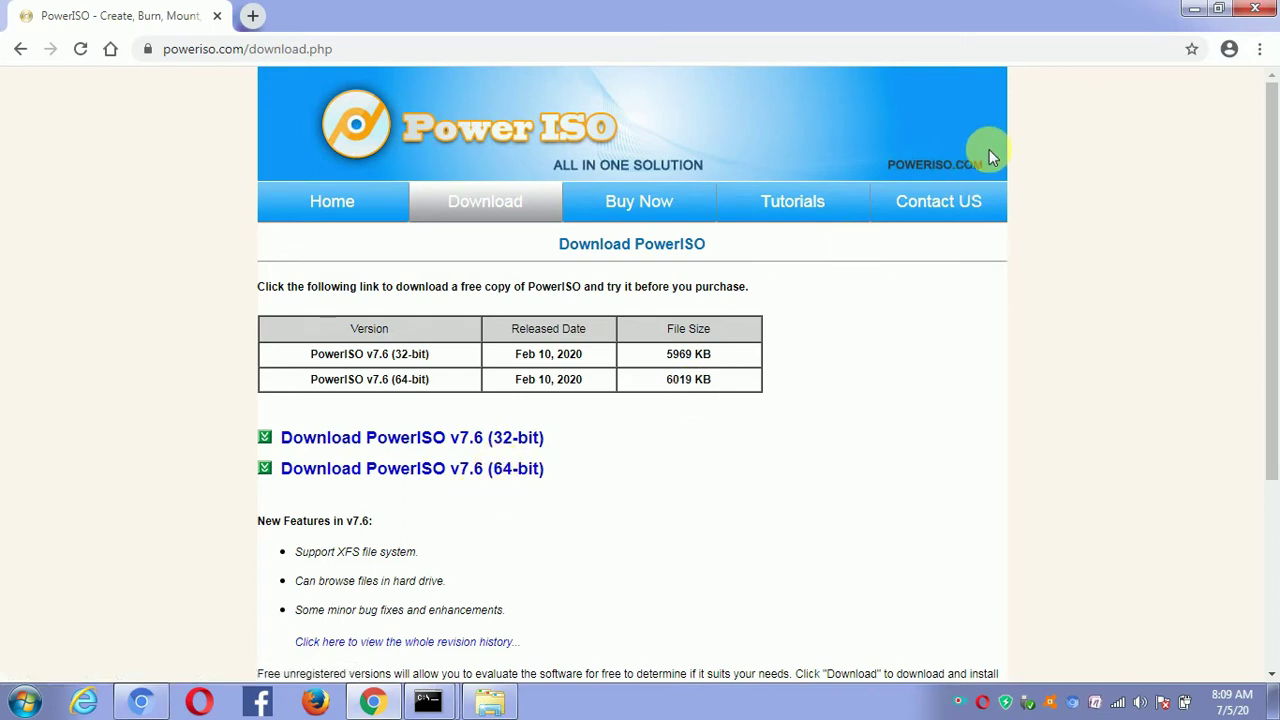
Close the browser window and switch the desktop to large icons.
{"action": "left_click", "coordinate": [1254, 9]}
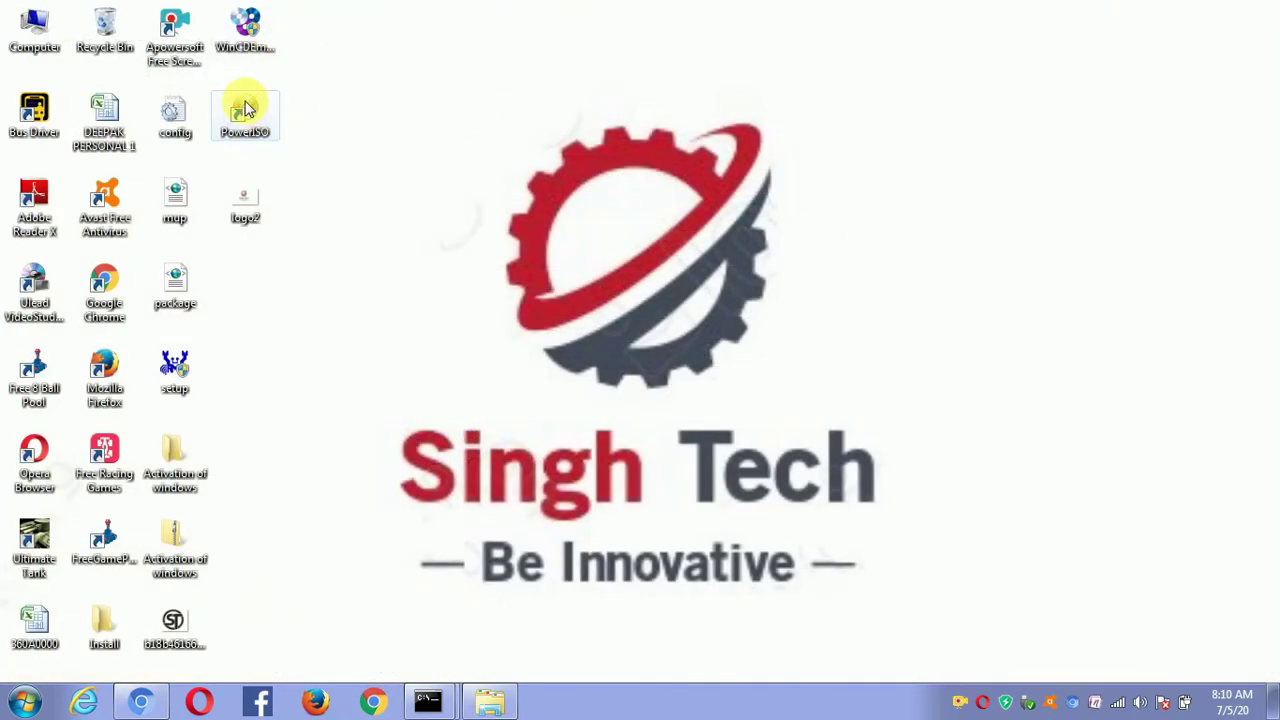
{"action": "right_click", "coordinate": [445, 176]}
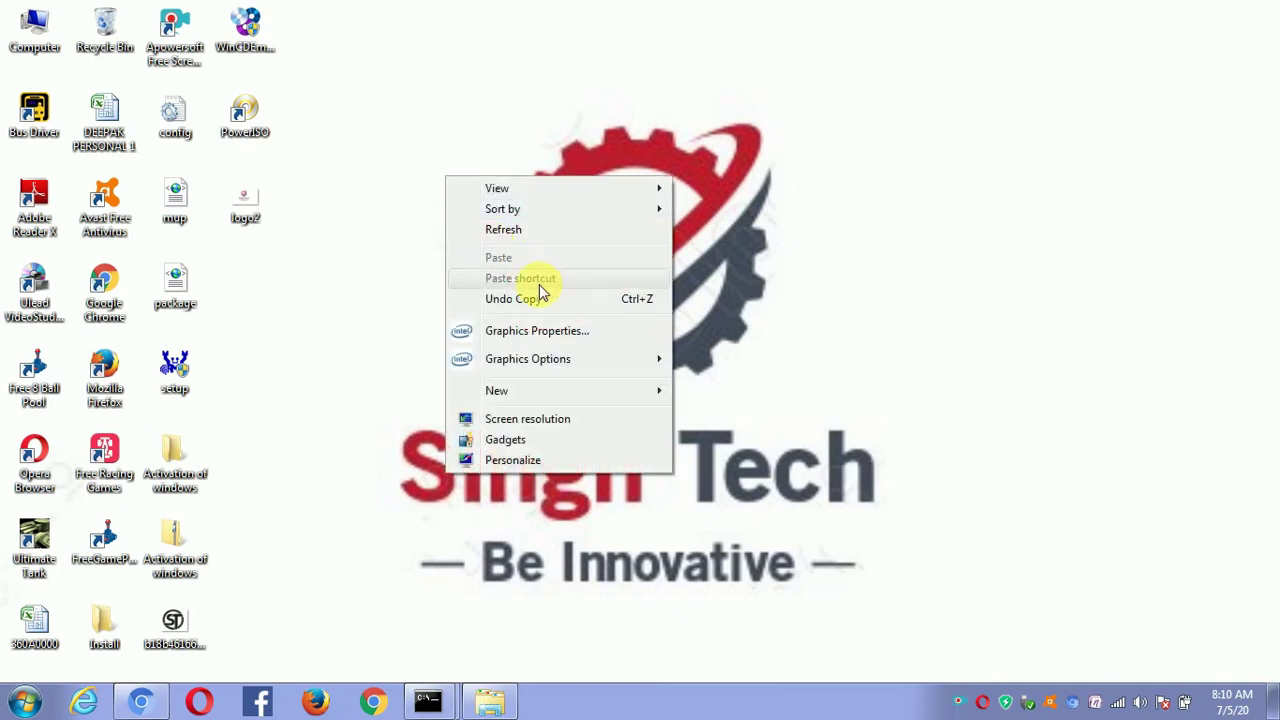
{"action": "mouse_move", "coordinate": [628, 194]}
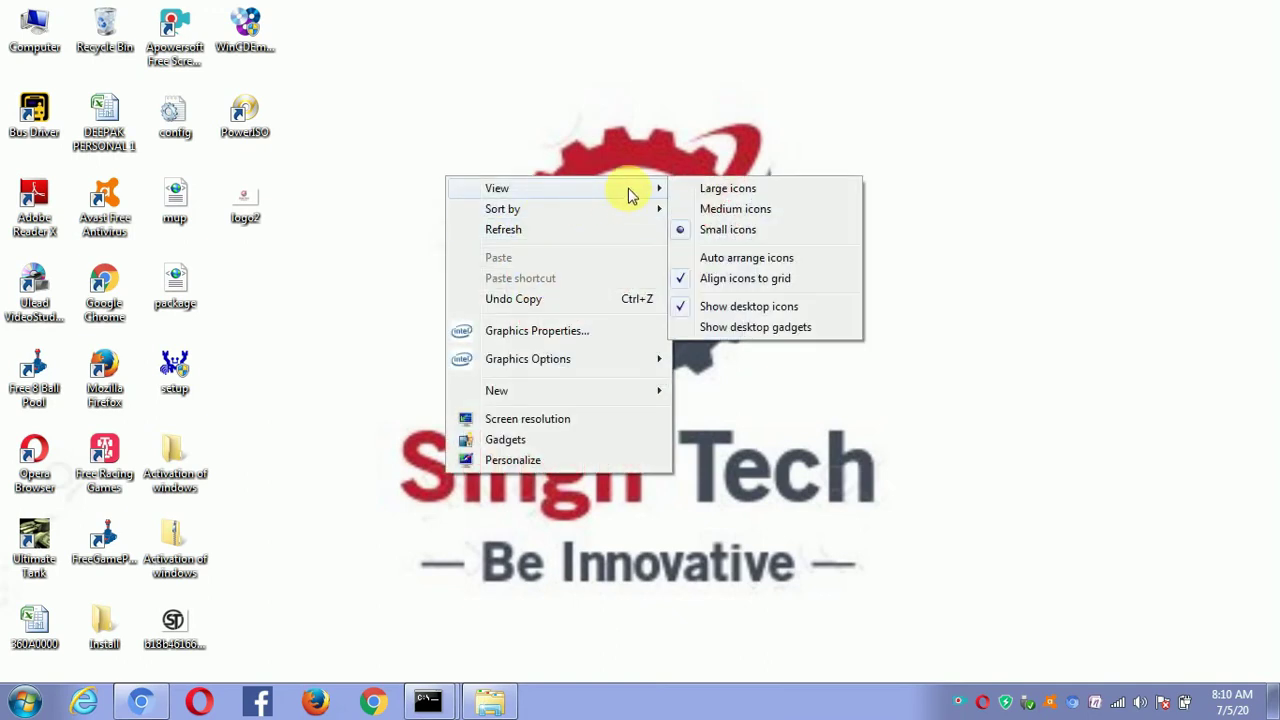
{"action": "left_click", "coordinate": [731, 189]}
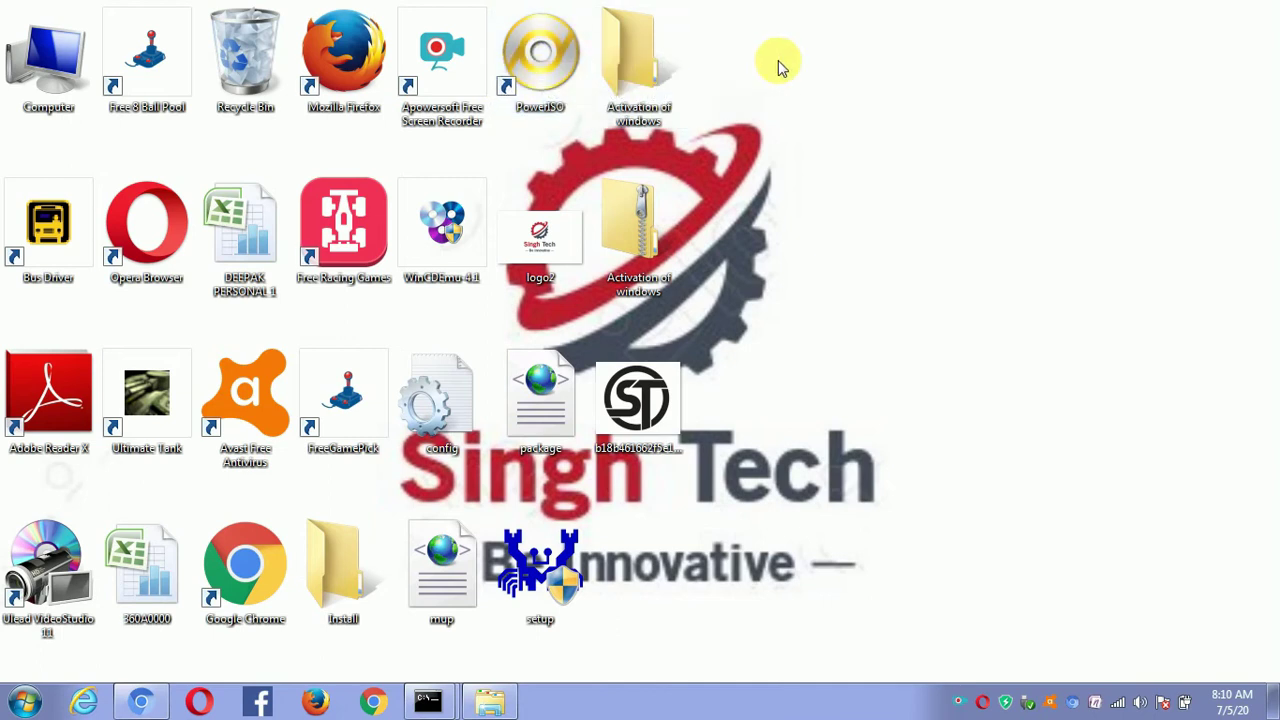
Launch PowerISO from the desktop, continue unregistered, and check the computer's drive list for the removable disk.
{"action": "double_click", "coordinate": [558, 64]}
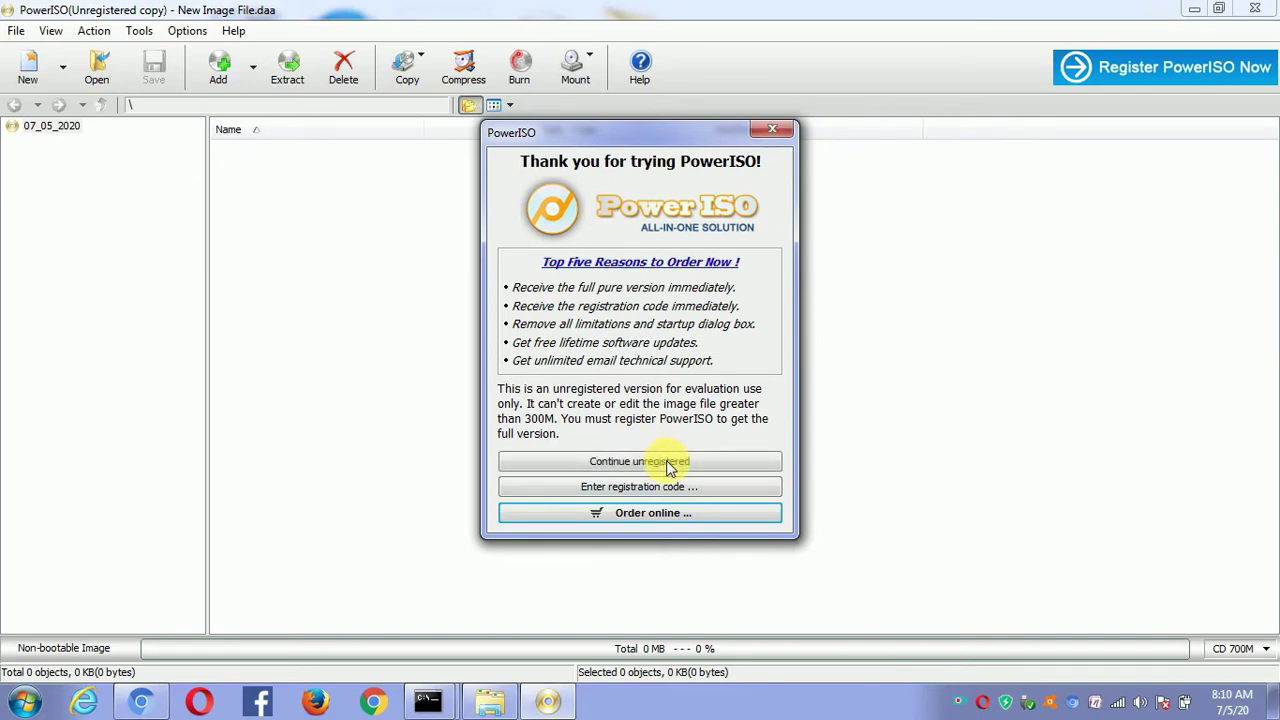
{"action": "left_click", "coordinate": [668, 463]}
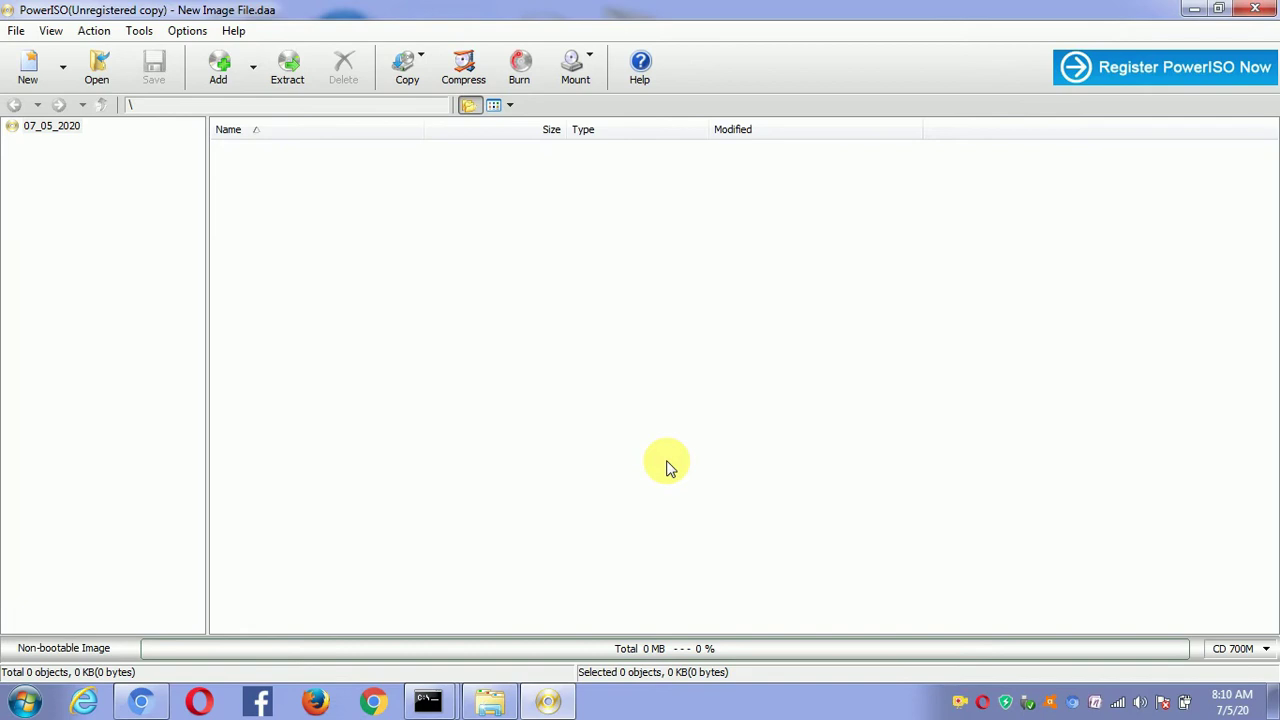
{"action": "key", "text": "super+e"}
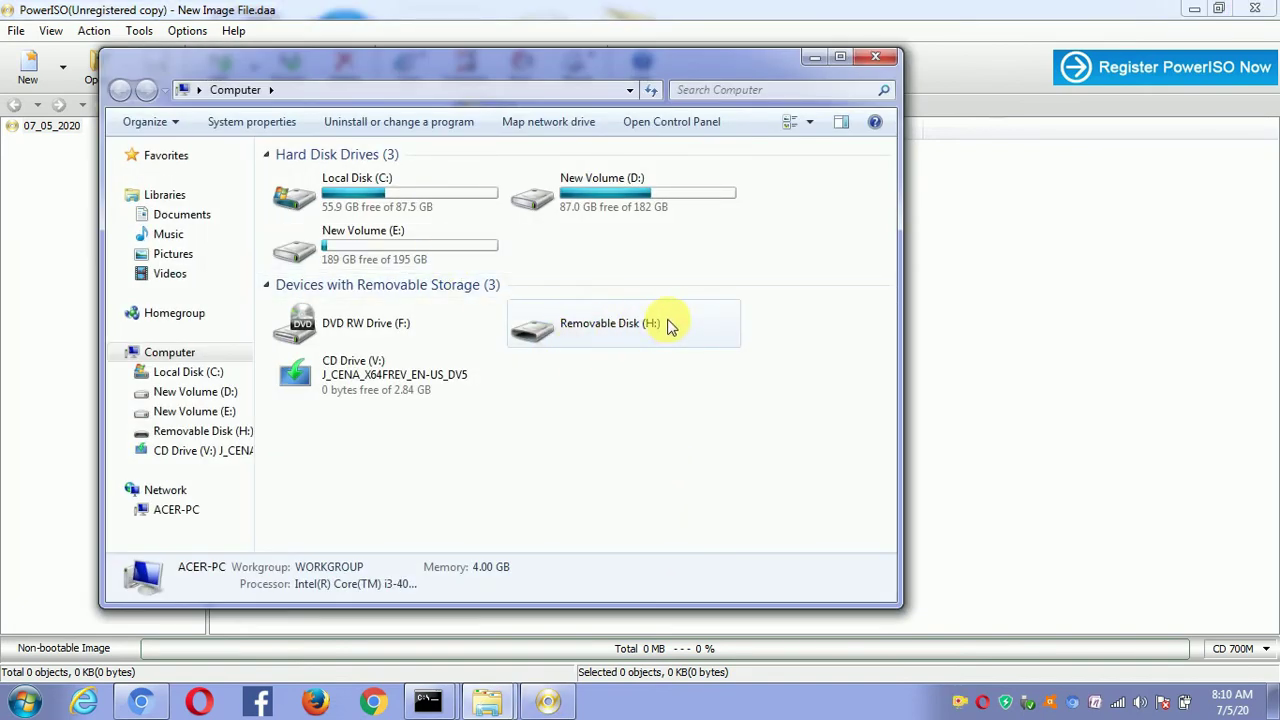
{"action": "left_click", "coordinate": [876, 57]}
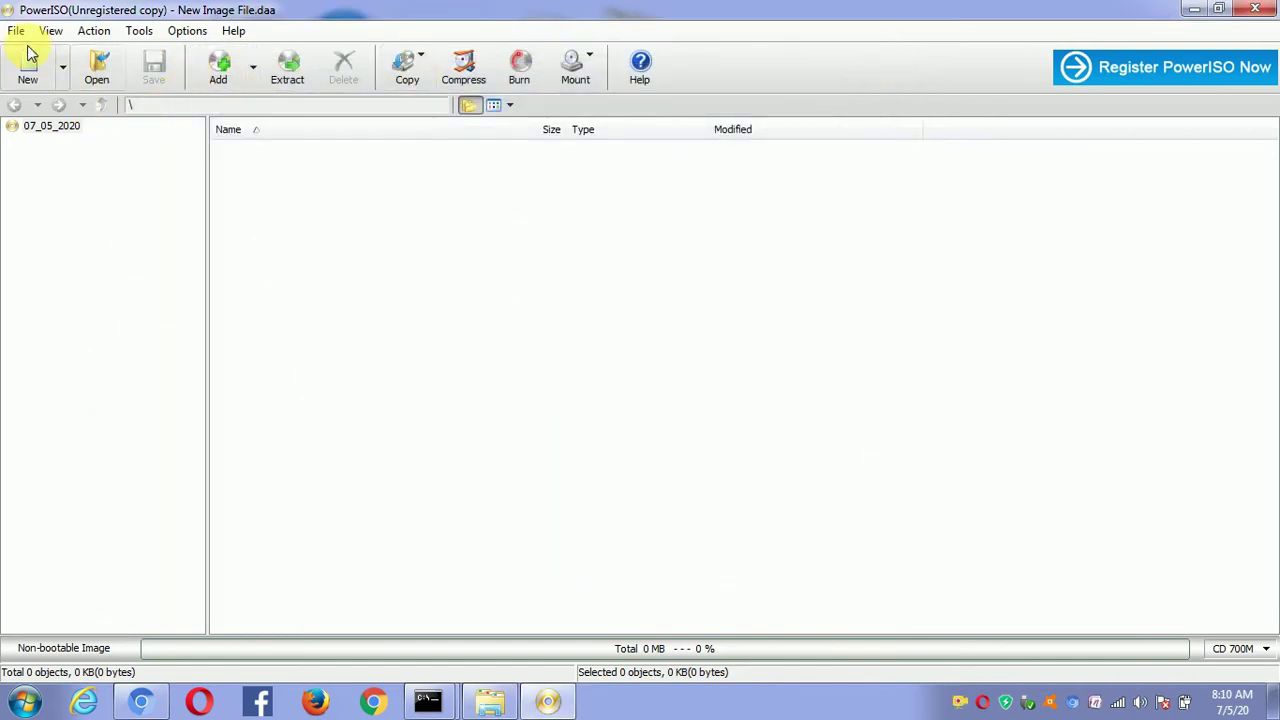
Start the Create bootable USB drive tool, allow PowerISO to run as administrator, and dismiss its registration reminder.
{"action": "left_click", "coordinate": [139, 31]}
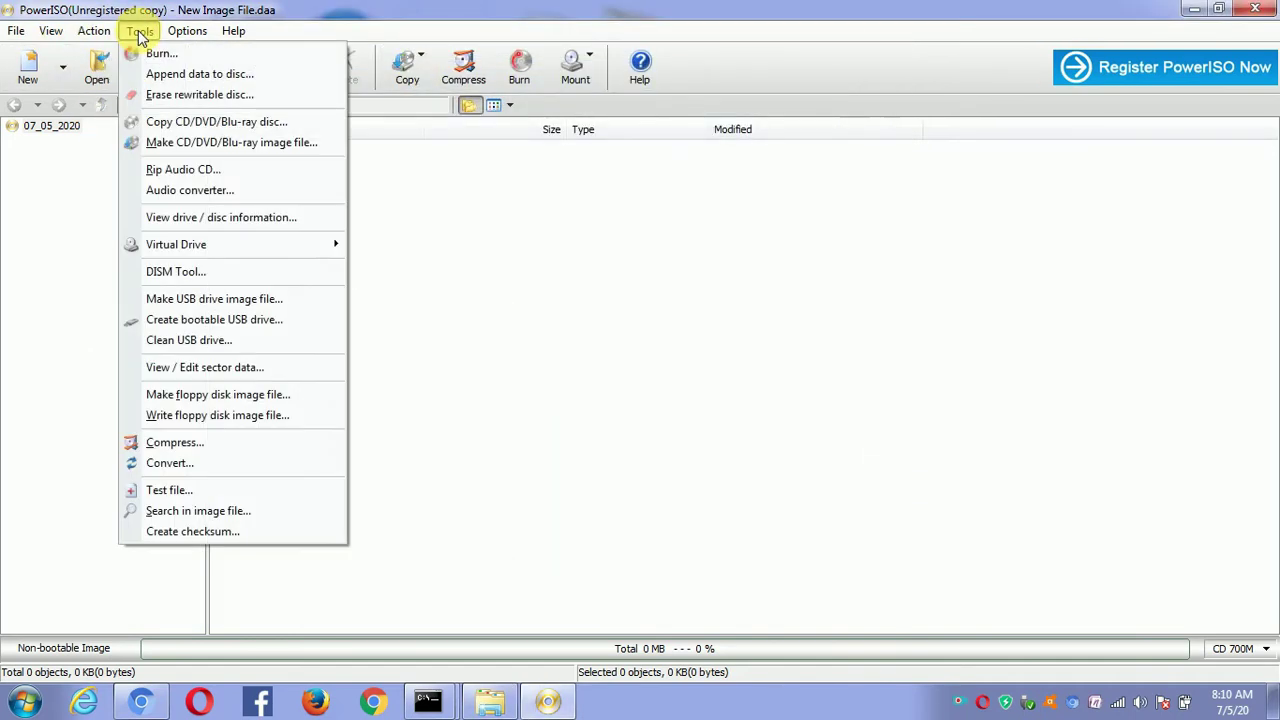
{"action": "left_click", "coordinate": [255, 320]}
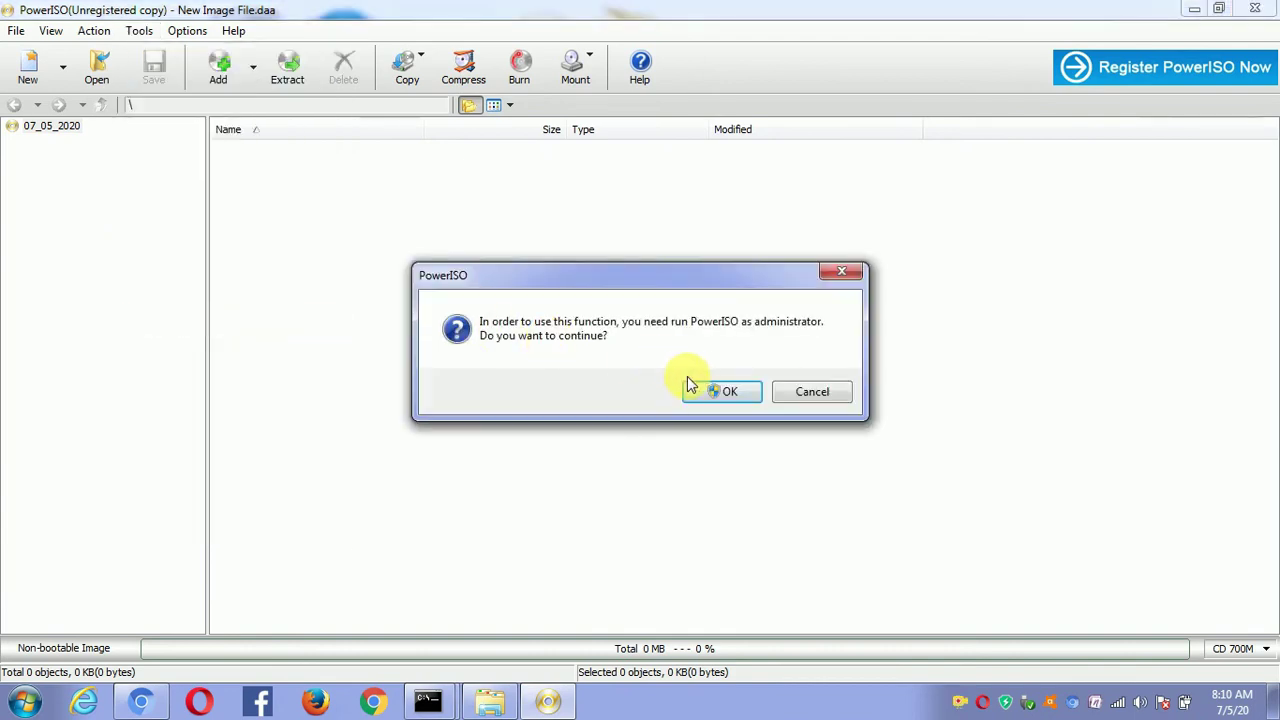
{"action": "left_click", "coordinate": [714, 391]}
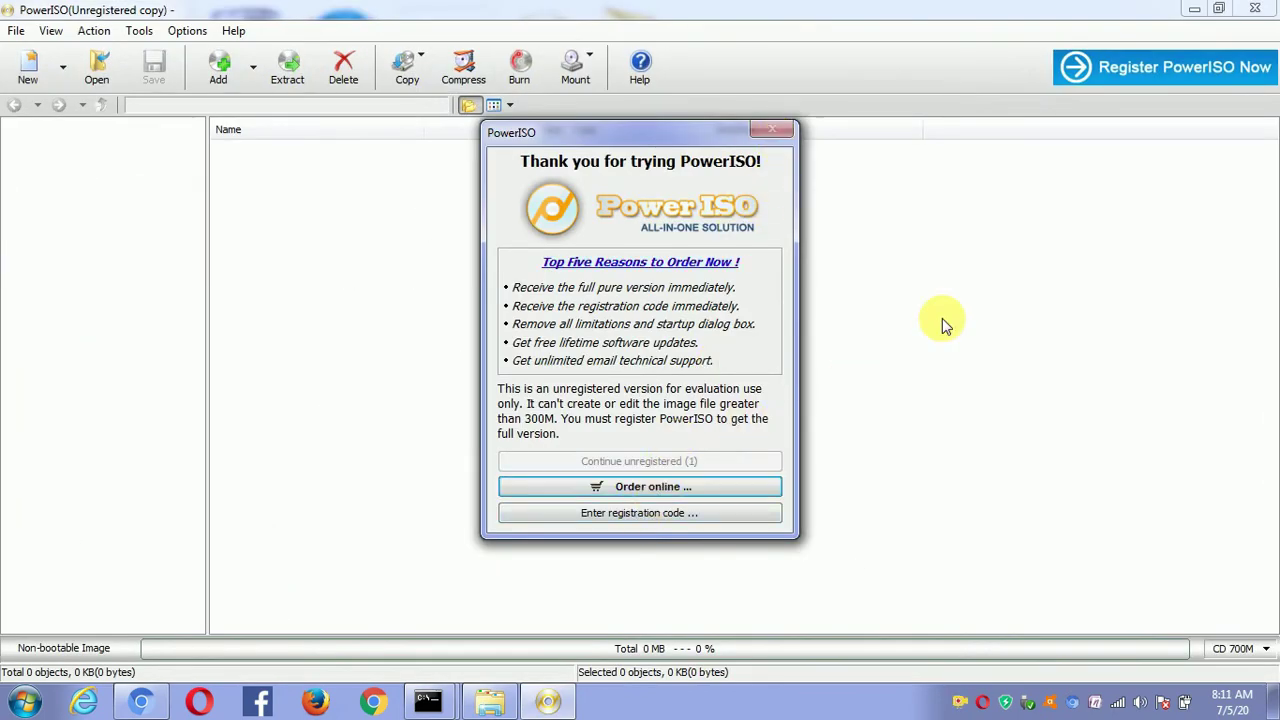
{"action": "left_click", "coordinate": [769, 133]}
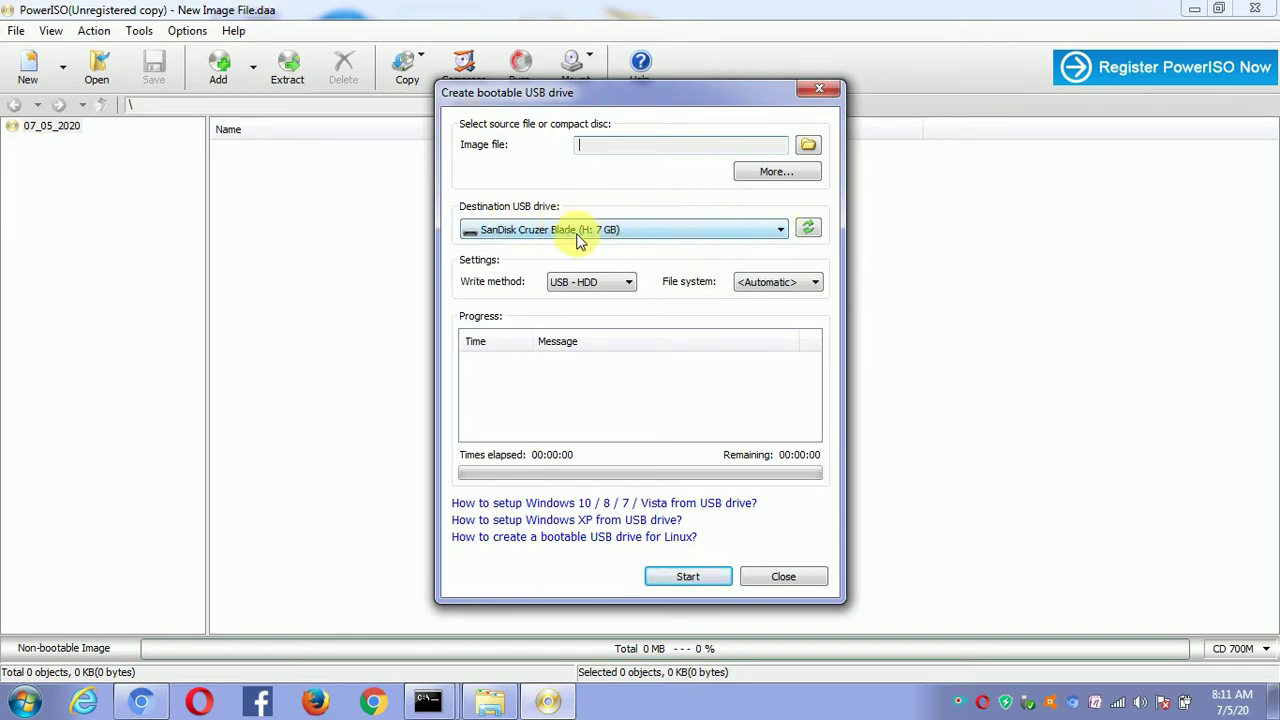
Check the SanDisk Cruzer Blade (H:) destination and load the Windows_10_Enterprise_Build_64_Bit image from New Volume (E:) as the source.
{"action": "left_click", "coordinate": [779, 232]}
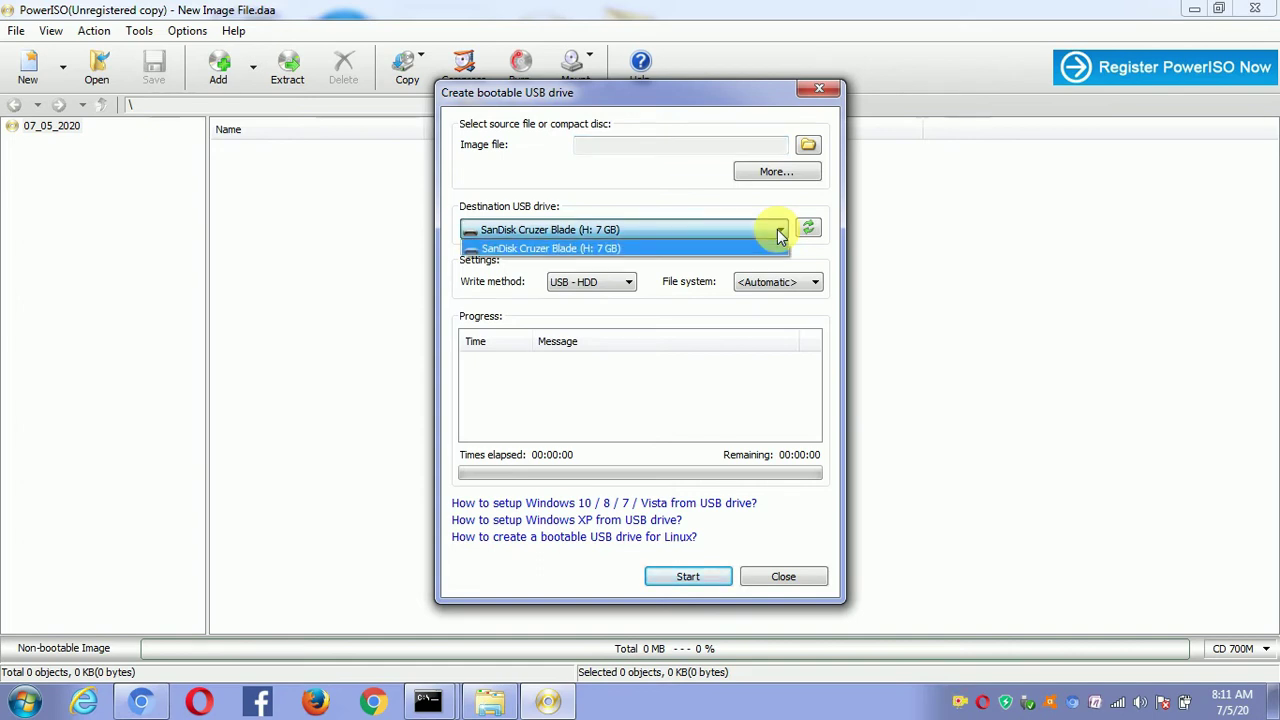
{"action": "left_click", "coordinate": [779, 232]}
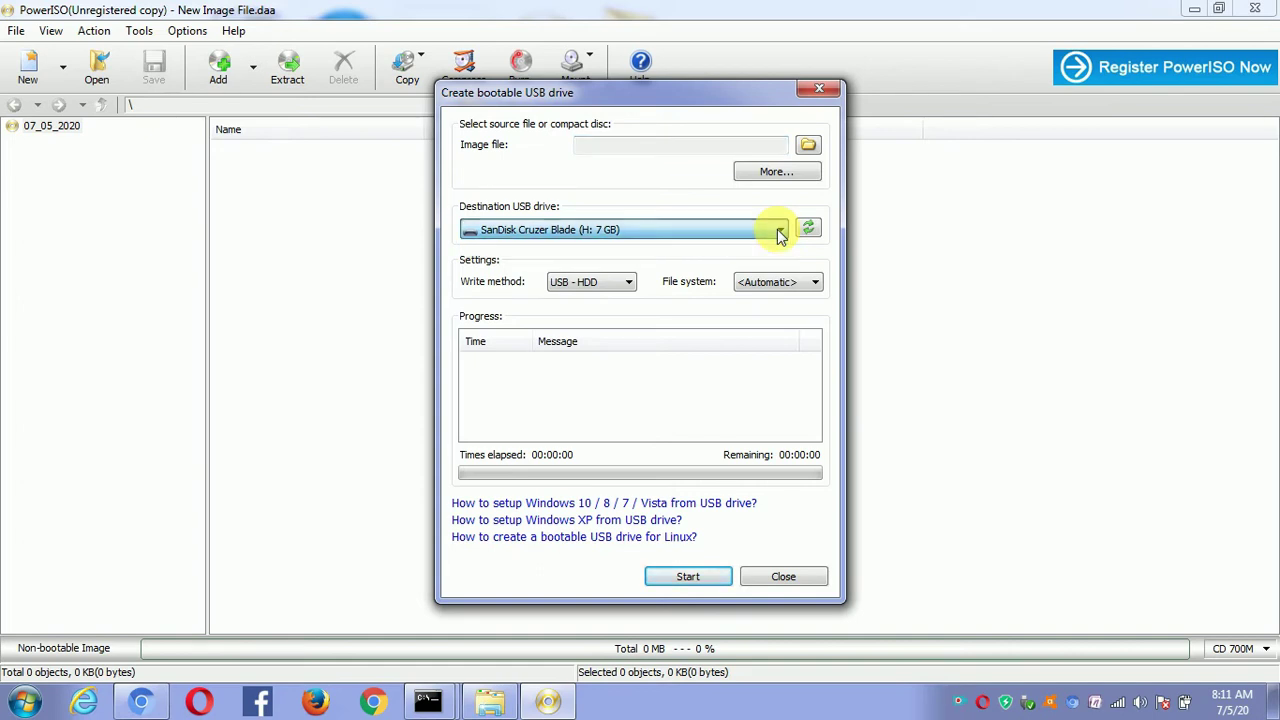
{"action": "left_click", "coordinate": [809, 148]}
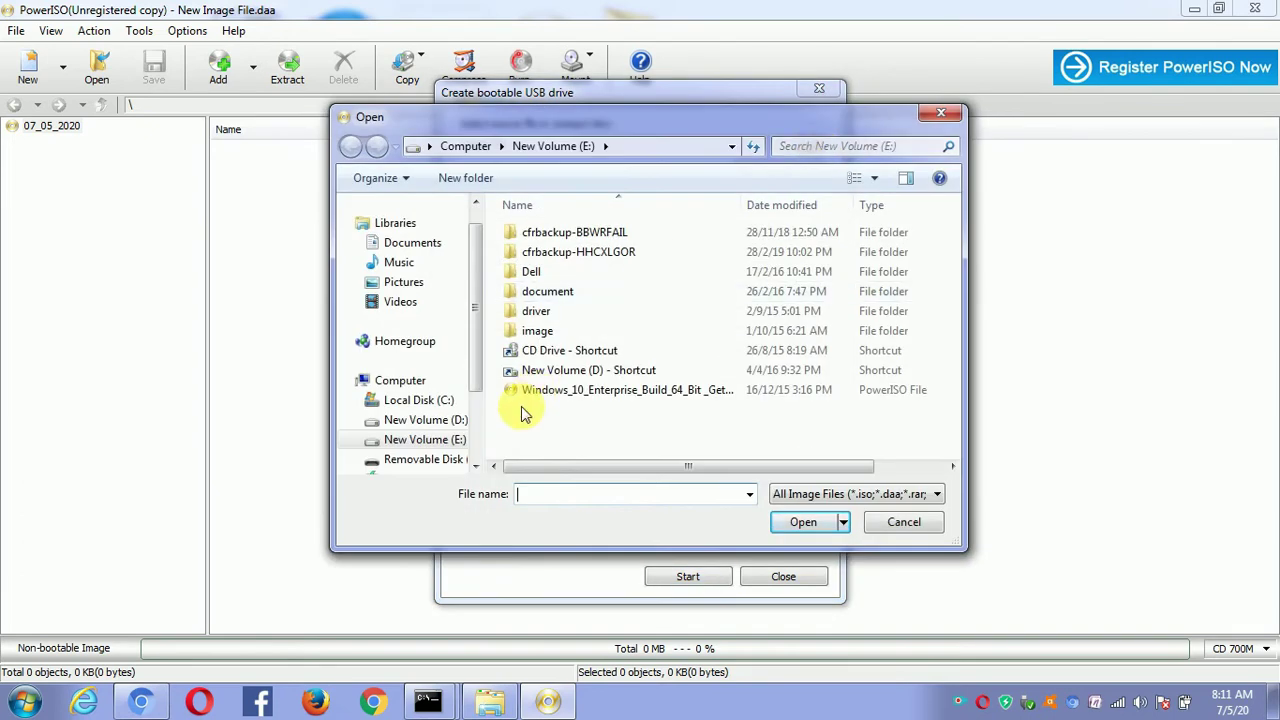
{"action": "left_click", "coordinate": [445, 440]}
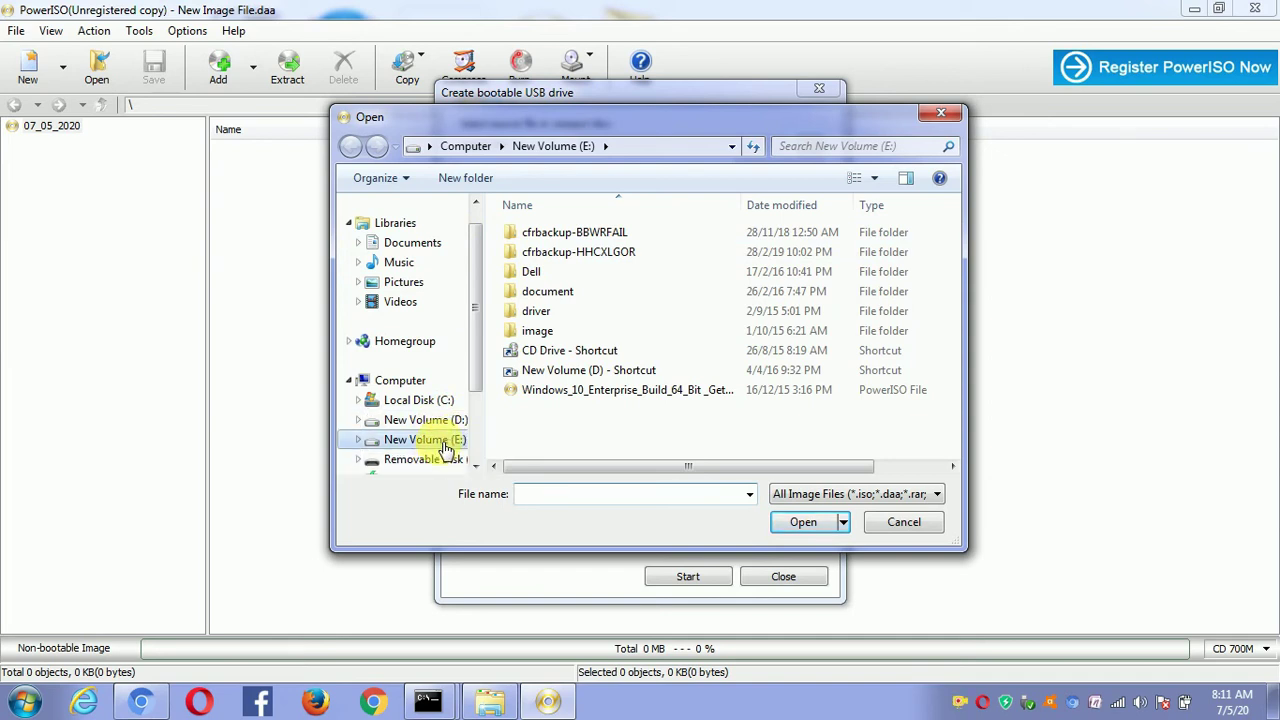
{"action": "left_click", "coordinate": [586, 398]}
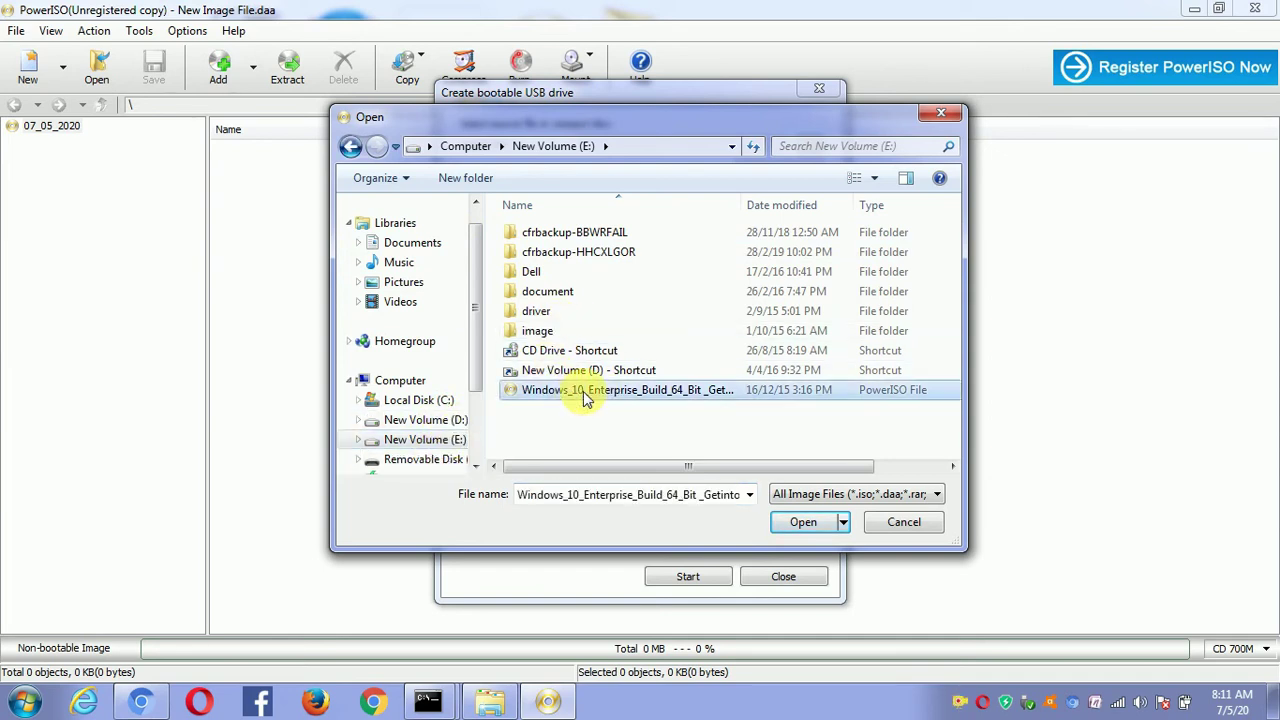
{"action": "left_click", "coordinate": [786, 528]}
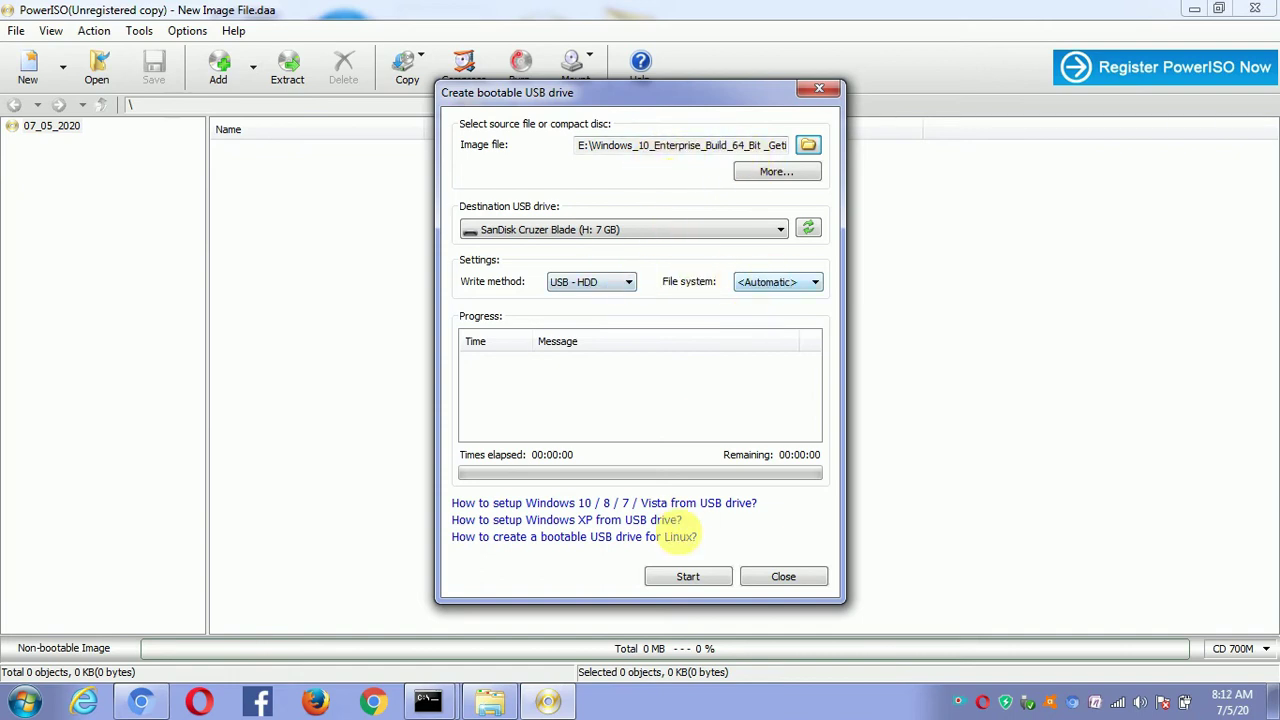
Start writing the image to the USB drive and agree to overwrite all of its data.
{"action": "left_click", "coordinate": [686, 578]}
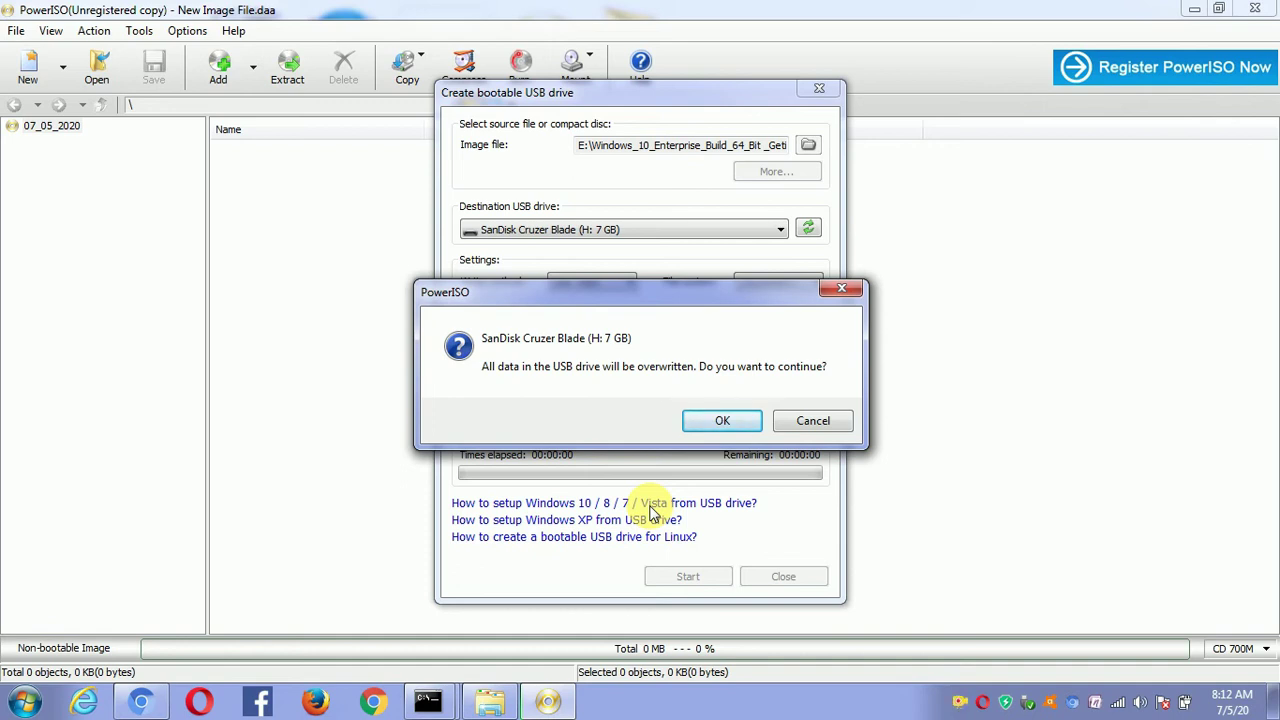
{"action": "left_click", "coordinate": [706, 424]}
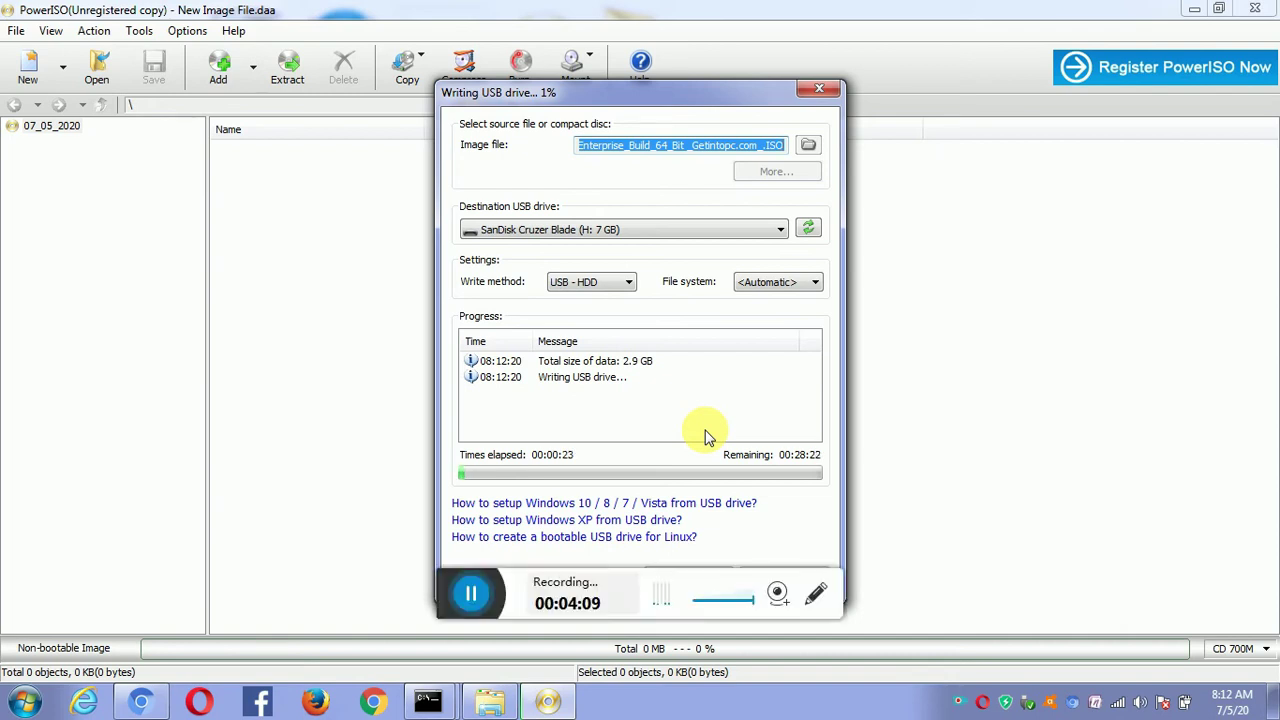
{"action": "left_click", "coordinate": [470, 593]}
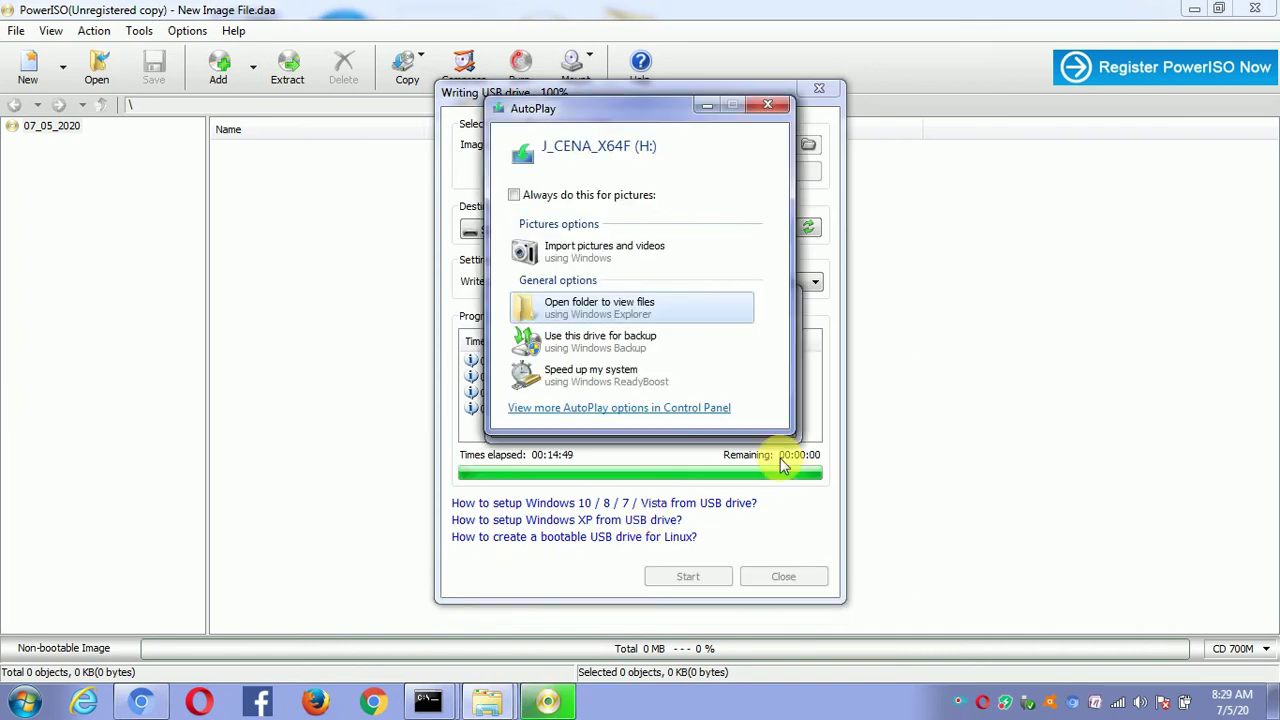
Move the AutoPlay window aside, acknowledge the finished write, and close the bootable USB dialog and PowerISO.
{"action": "left_click_drag", "start_coordinate": [582, 107], "coordinate": [952, 339]}
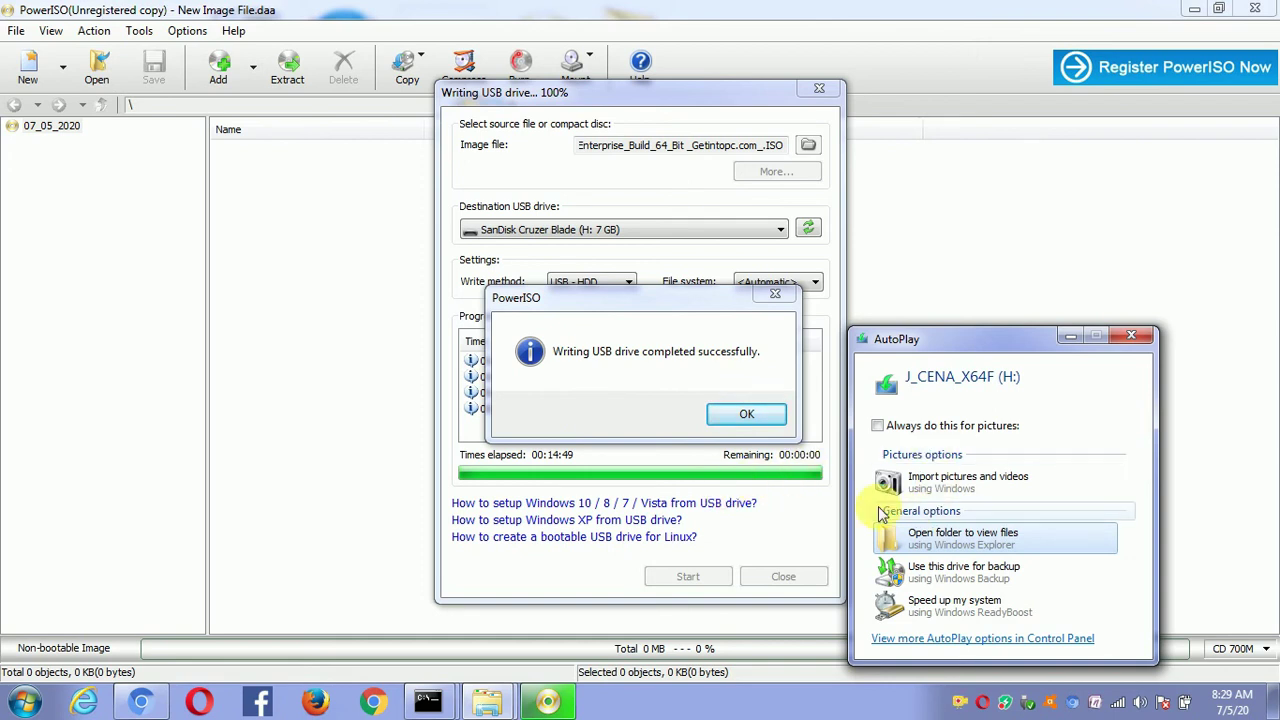
{"action": "left_click", "coordinate": [747, 418]}
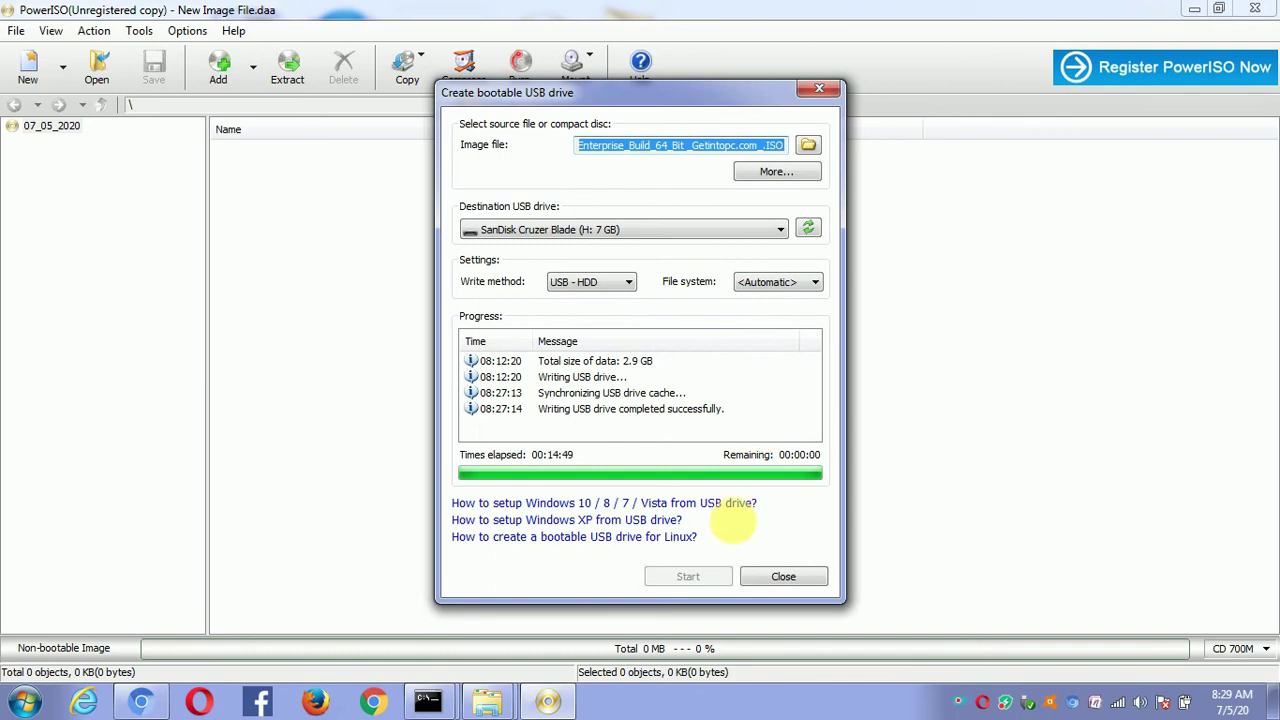
{"action": "left_click", "coordinate": [786, 576]}
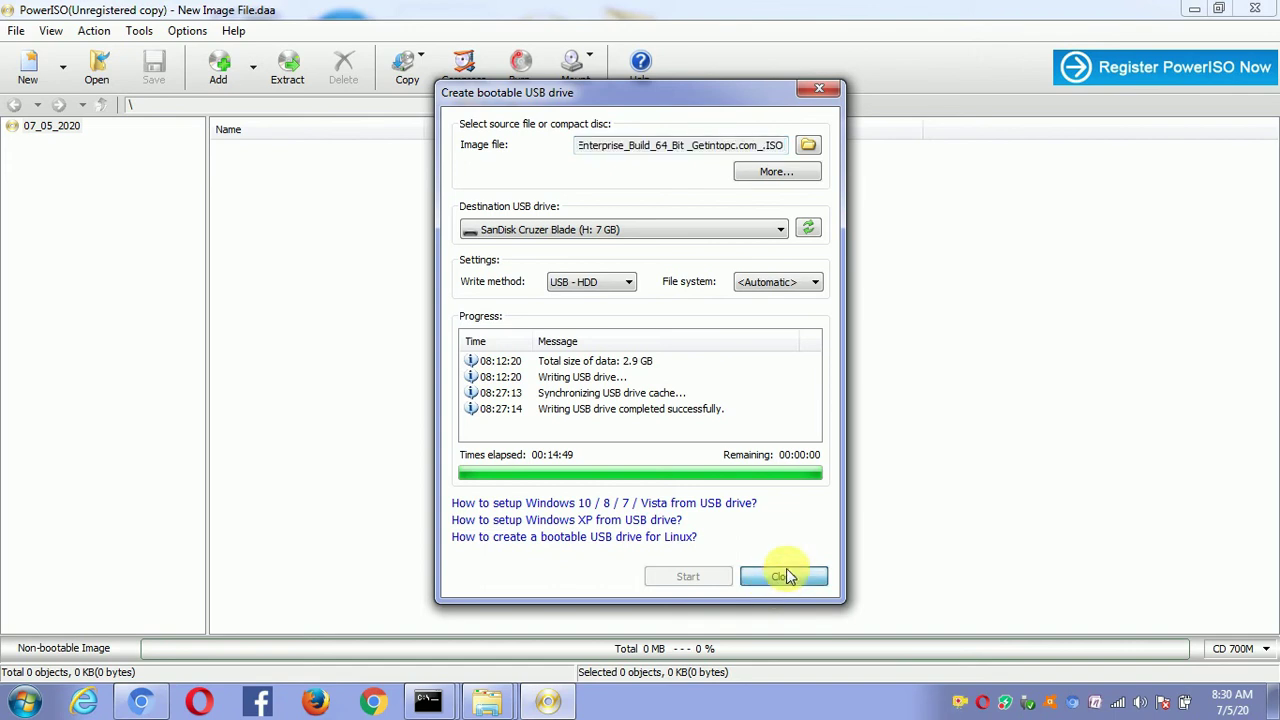
{"action": "left_click", "coordinate": [1256, 9]}
Open the J_CENA_X64F (H:) drive to examine its setup files, closing its window and AutoPlay when done.
{"action": "key", "text": "super+e"}
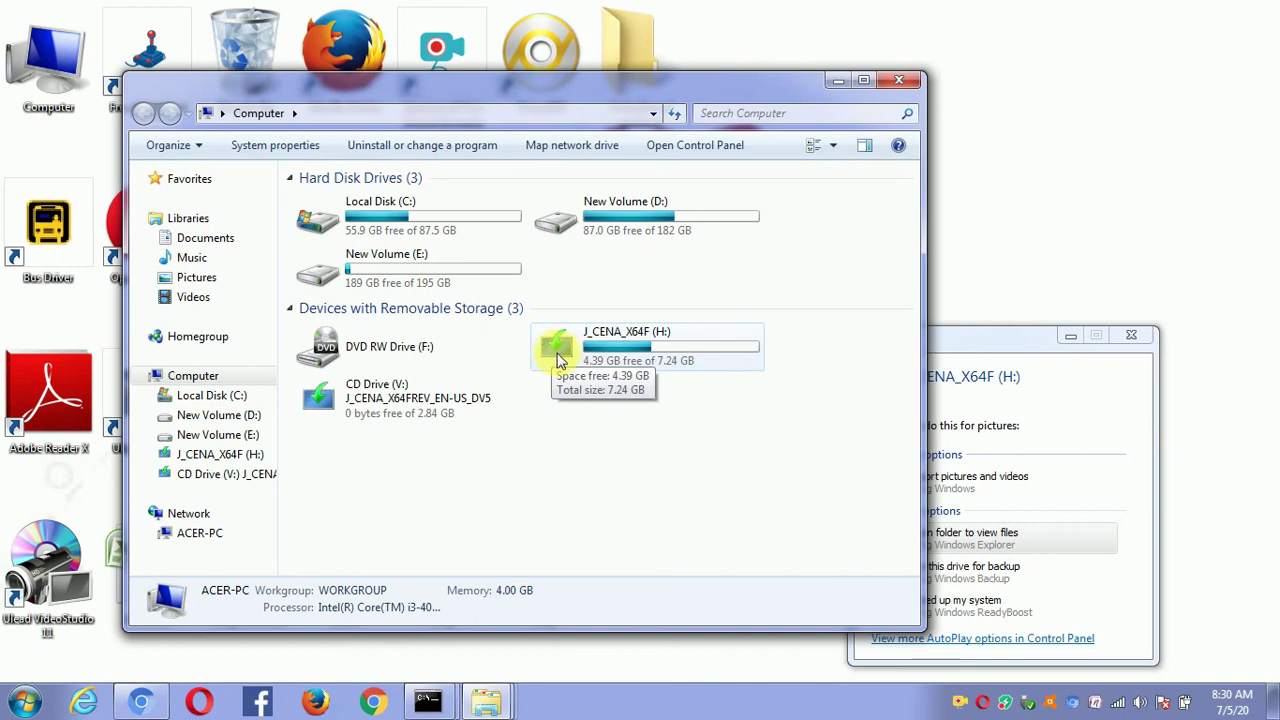
{"action": "double_click", "coordinate": [600, 348]}
{"action": "left_click", "coordinate": [630, 340]}
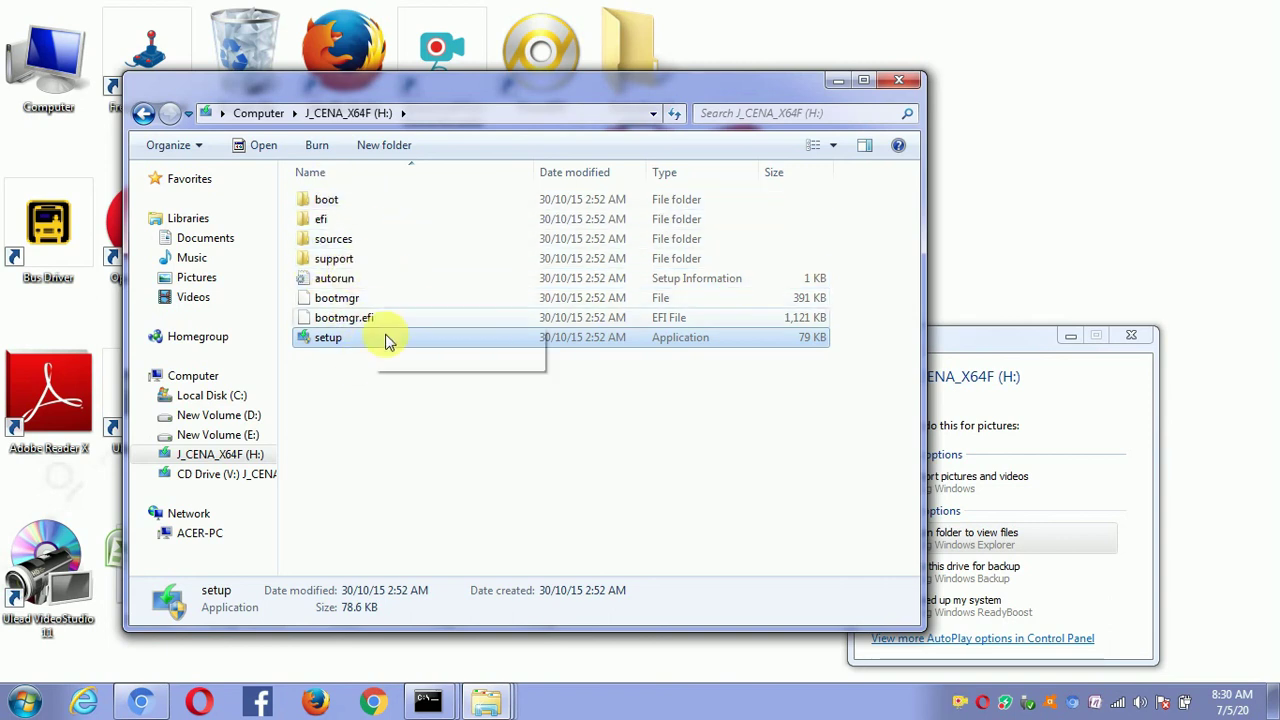
{"action": "left_click", "coordinate": [890, 82]}
{"action": "left_click", "coordinate": [1135, 338]}
Open the computer's drive overview again.
{"action": "key", "text": "super+e"}
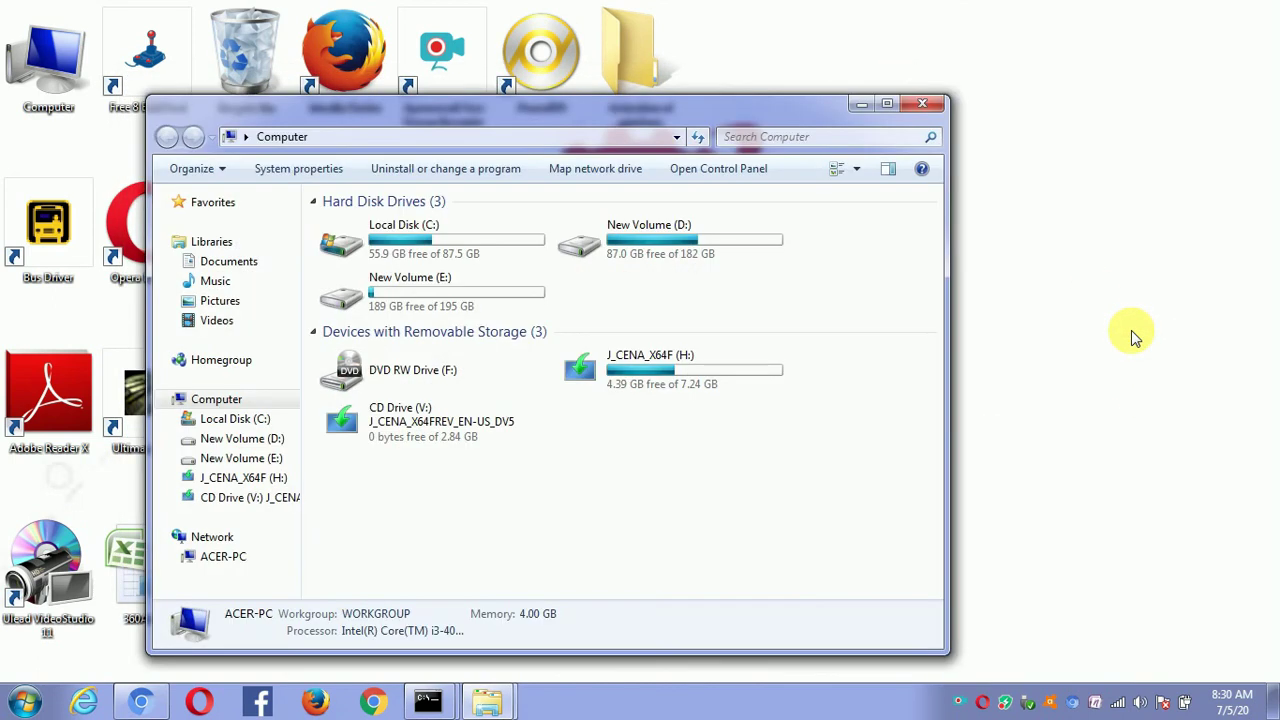